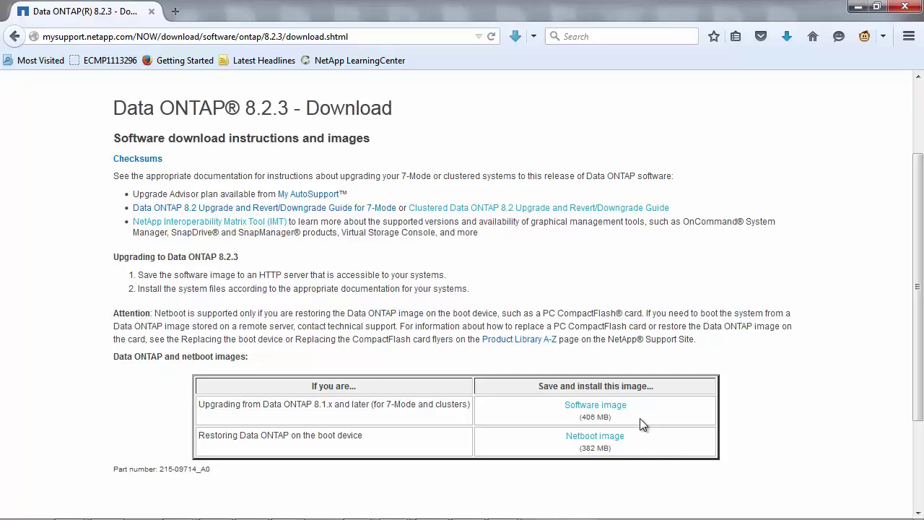
- Show the wwwroot folder with the netboot folder and the 823_q_image.tgz and 823_q_netboot.tgz archives
key("alt+Tab")
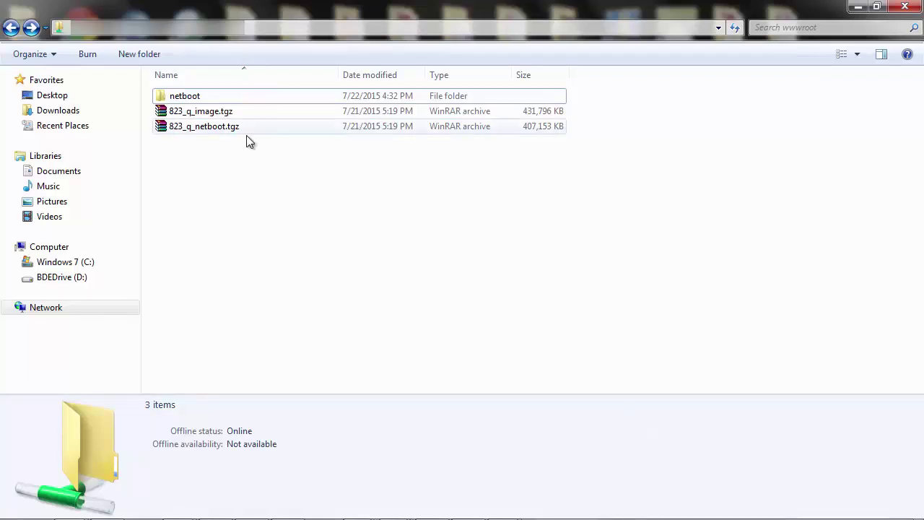
mouse_move(246, 135)
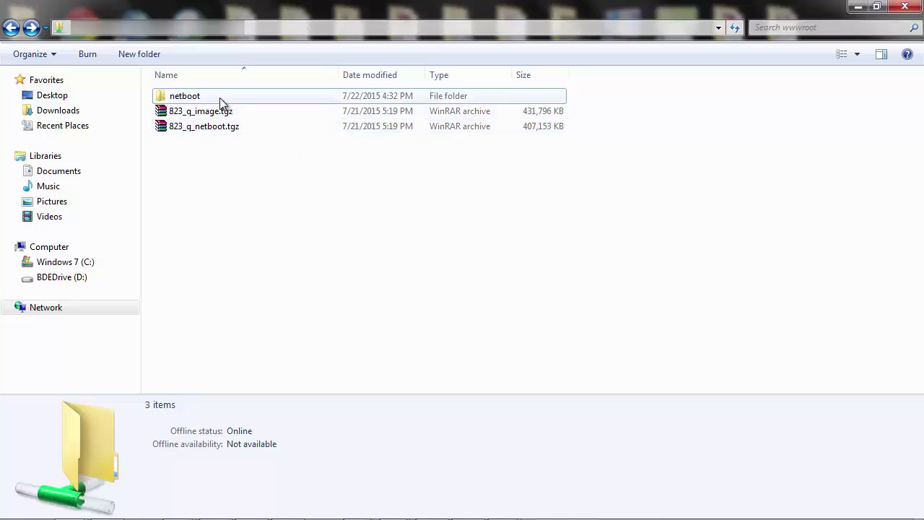
key("alt+Tab")
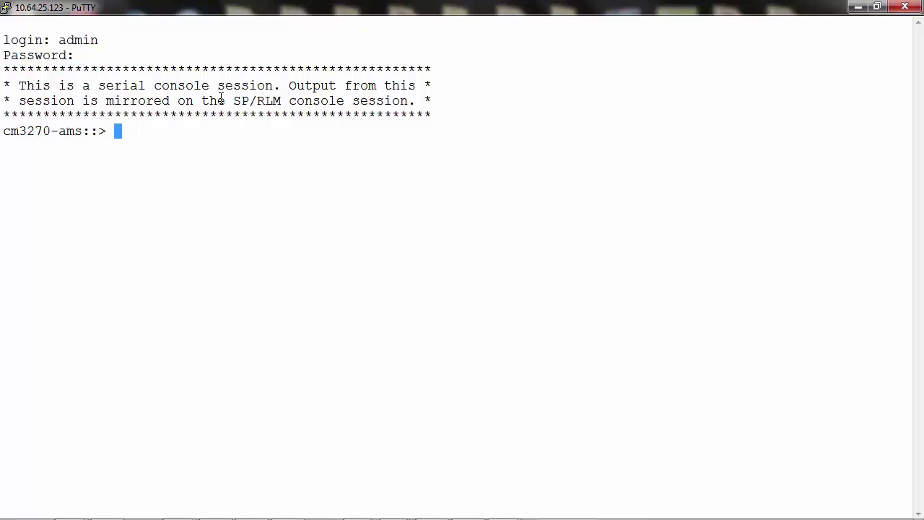
- Run 'system node halt -node cm3270n2-ams', fixing the misspelled command, and confirm with y
type("sytem")
key("Return")
key("Up")
key("BackSpace")
key("BackSpace")
key("BackSpace")
type("stem node halt -node cm")
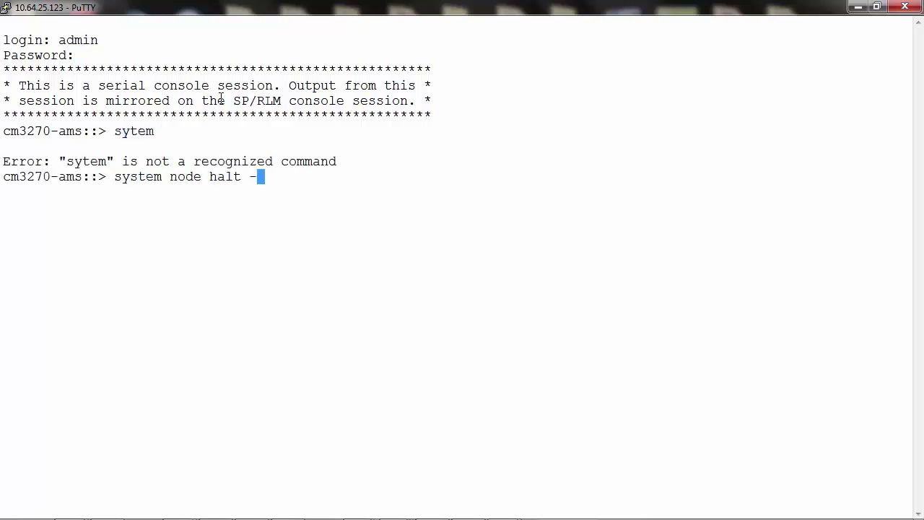
key("Tab")
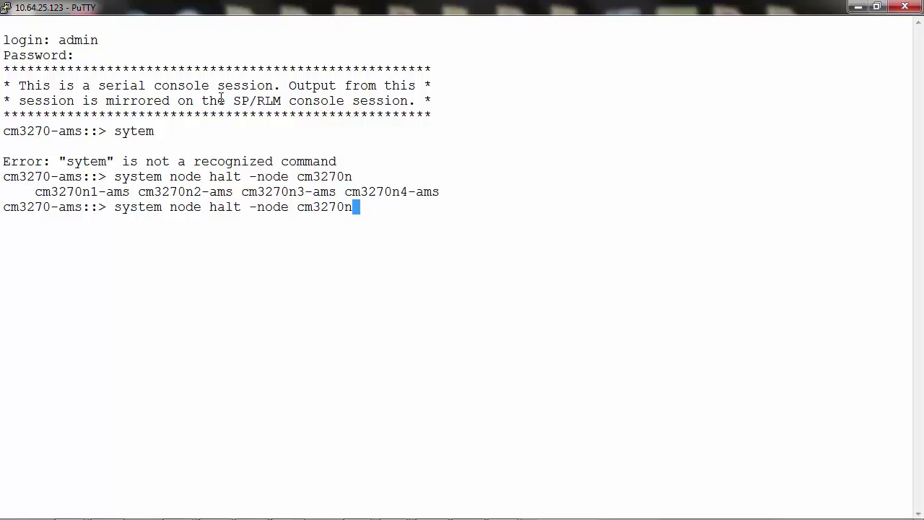
type("2")
key("Tab")
key("Return")
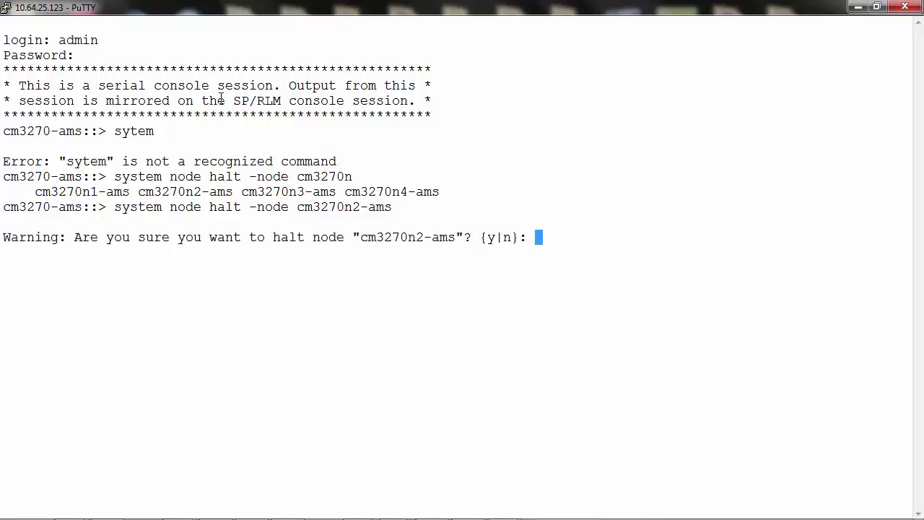
type("y")
key("Return")
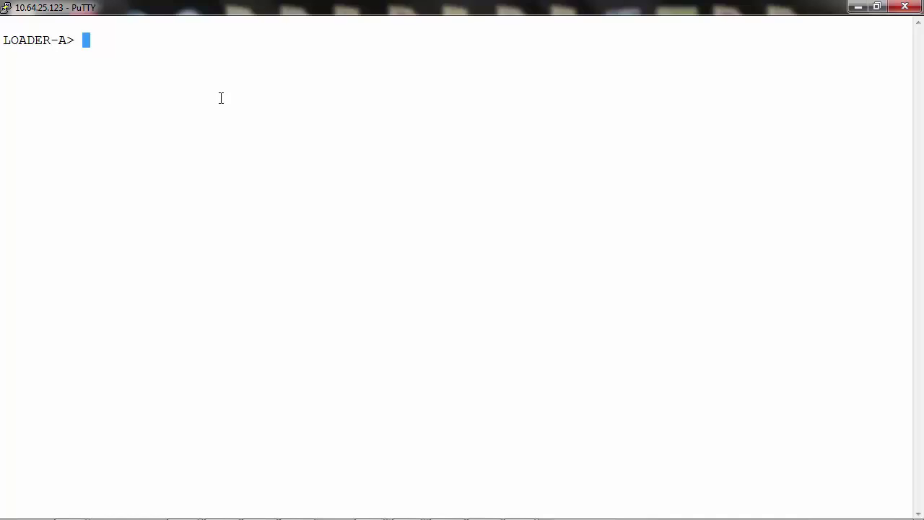
- Print bootarg.init.boot_clustered and bootarg.init.usebootp, showing true and false respectively
type("printenv bootarg.init")
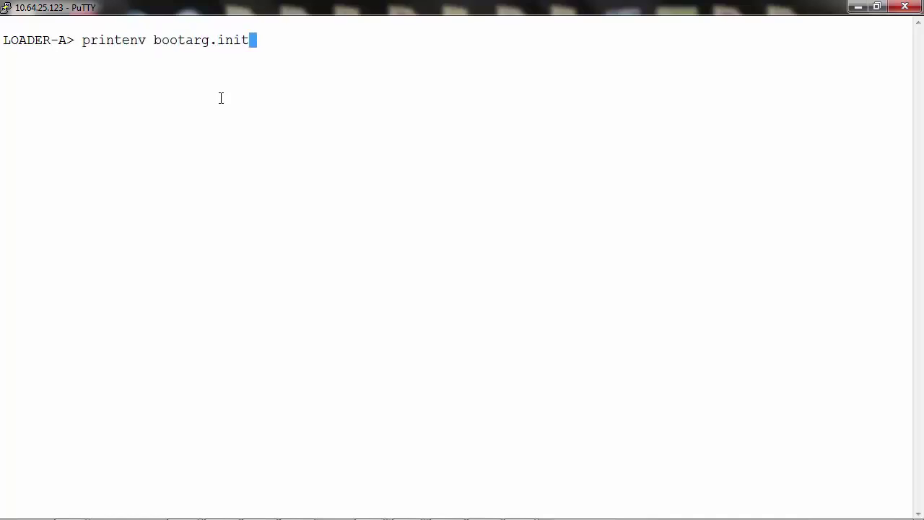
type(".boot_clustered")
key("Return")
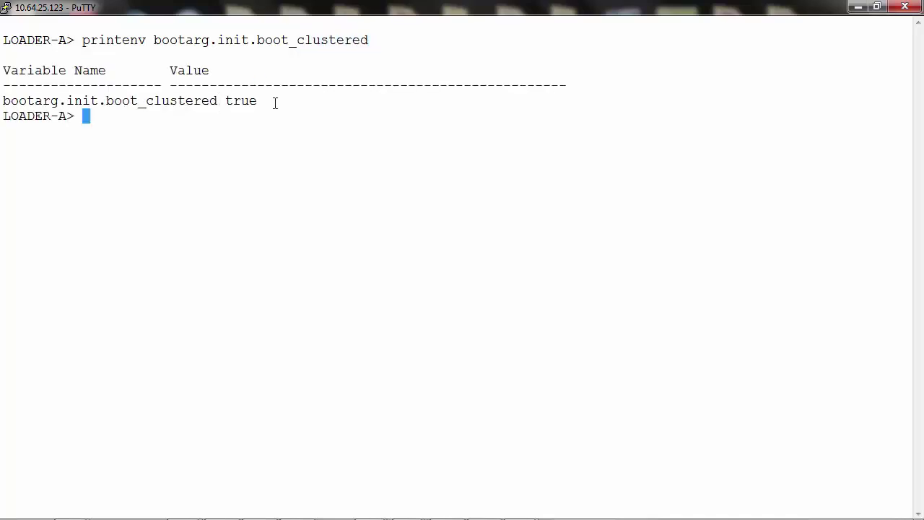
type("printenv ")
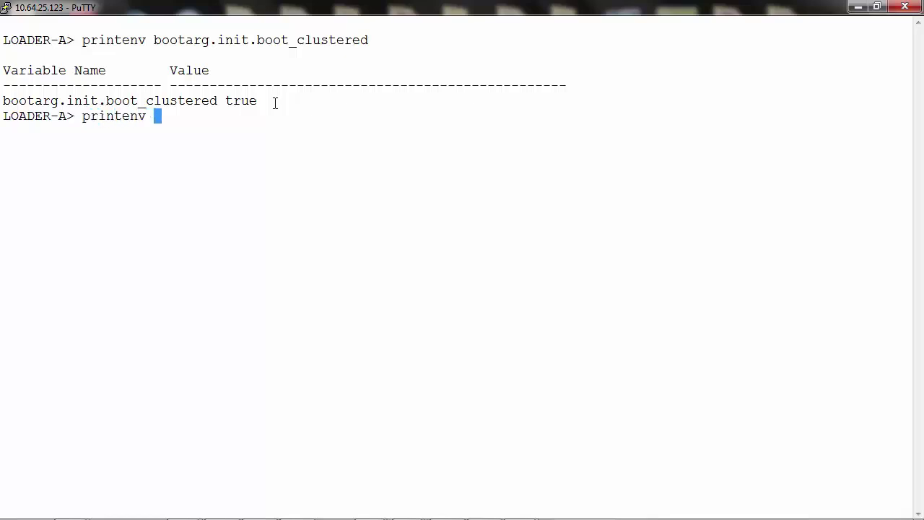
type("bootarg.init.use")
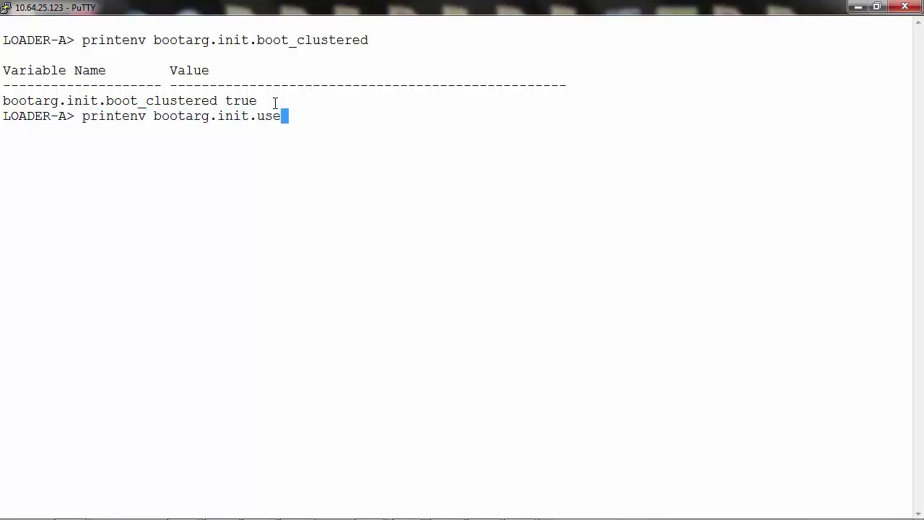
type("bootp")
key("Return")
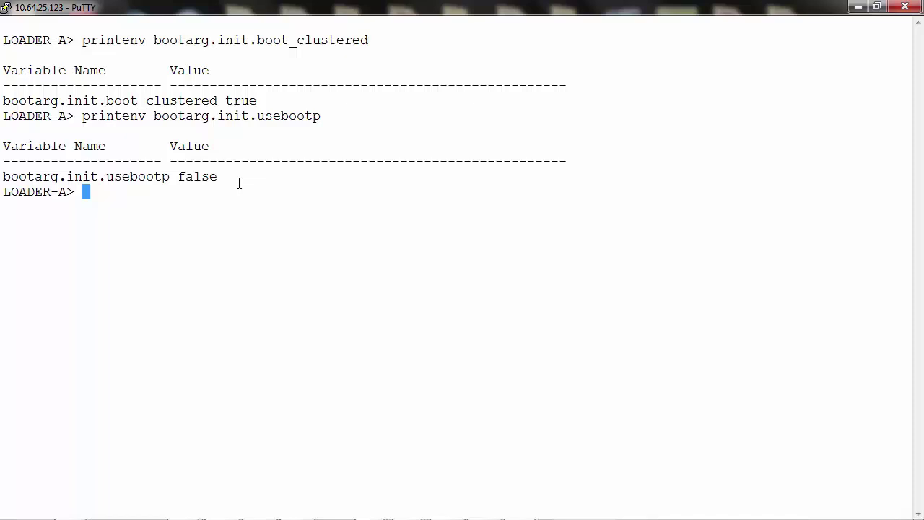
- Use setenv to make bootarg.init.boot_clustered true and bootarg.init.usebootp false
type("setenv bootarg.init.boot_clustered true")
key("Return")
type("setenv bootarg.init.usebootp false")
key("Return")
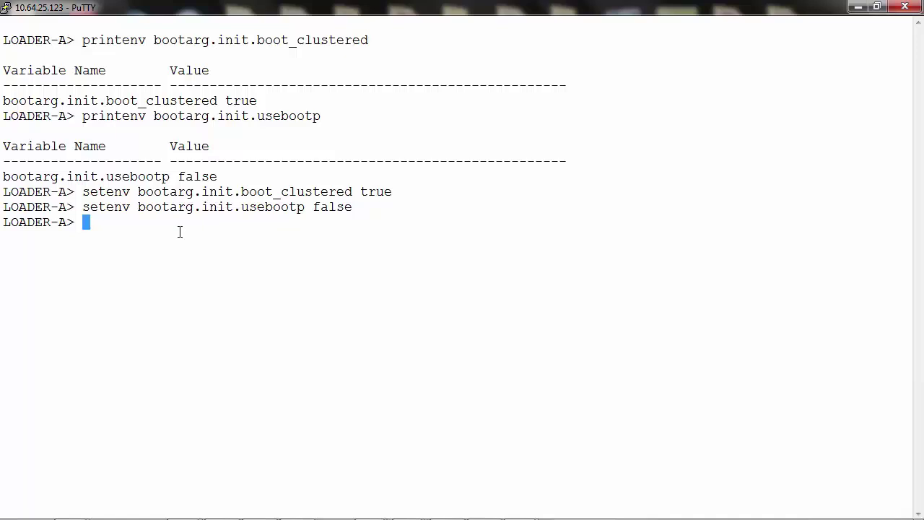
- Configure e0M with address 10.64.24.68, mask 255.255.255.0 and gateway 10.64.24.1 via ifconfig
type("ifconfig e0M -addr=10.64")
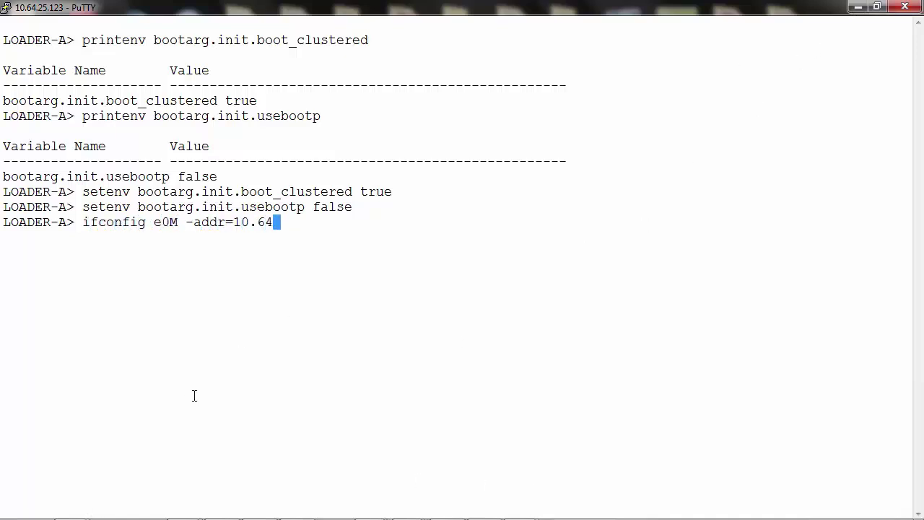
type(".24.68 -mas")
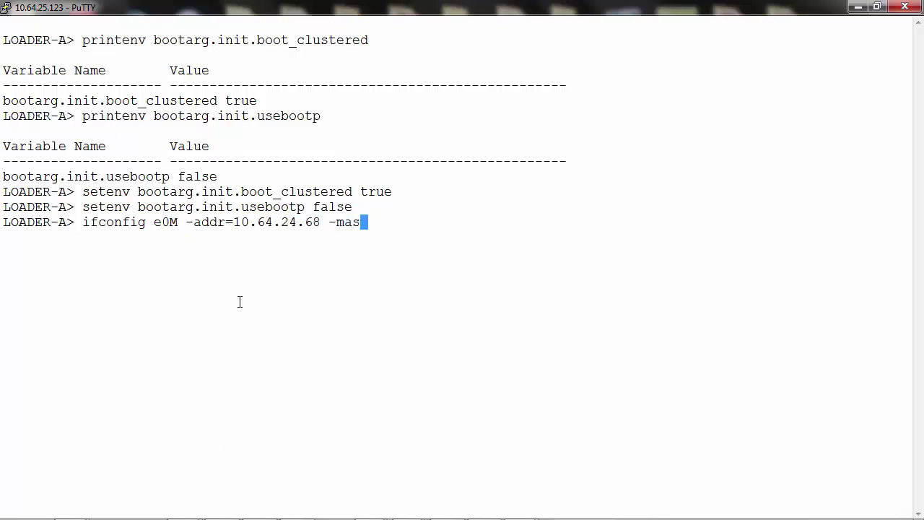
type("k=255.255.255.0")
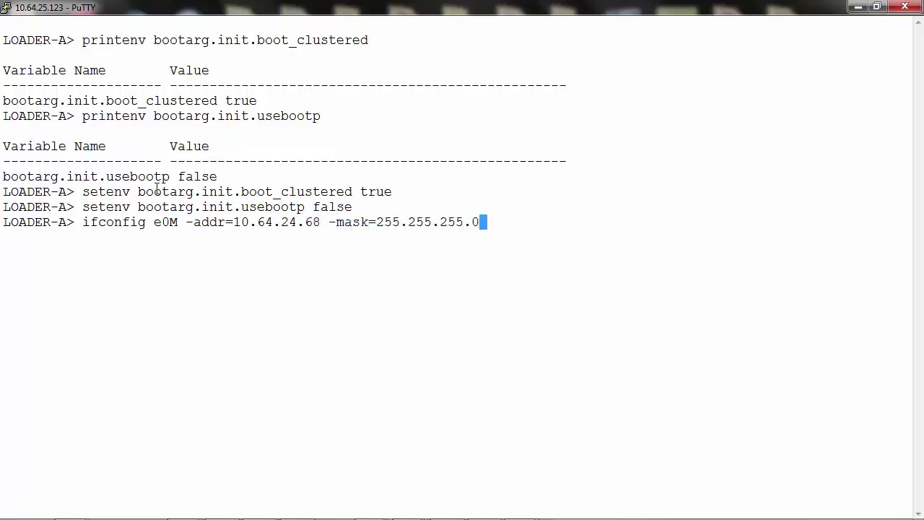
type(" -qw=10.64.24")
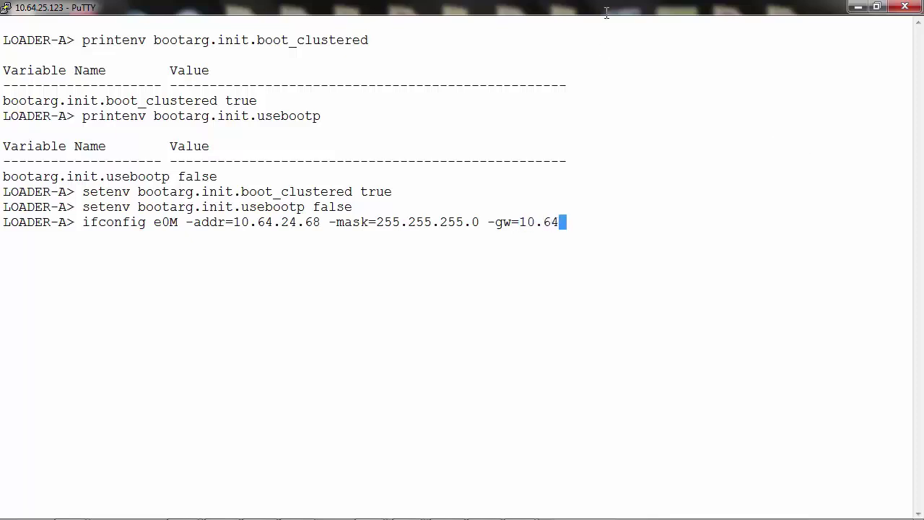
type(".1")
key("Return")
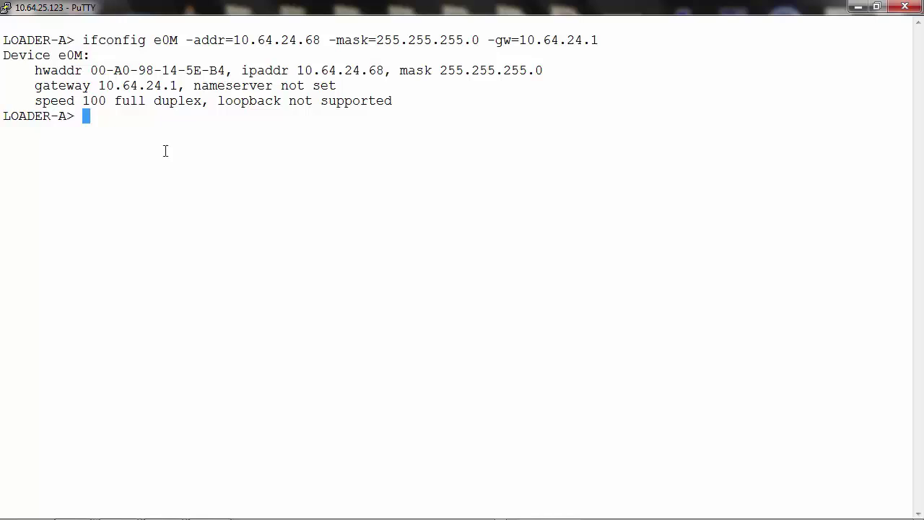
right_click(99, 124)
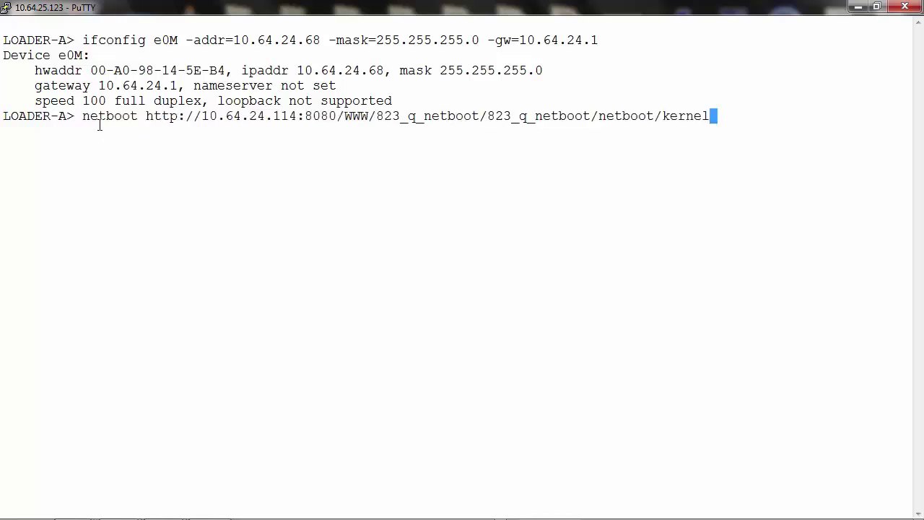
key("Return")
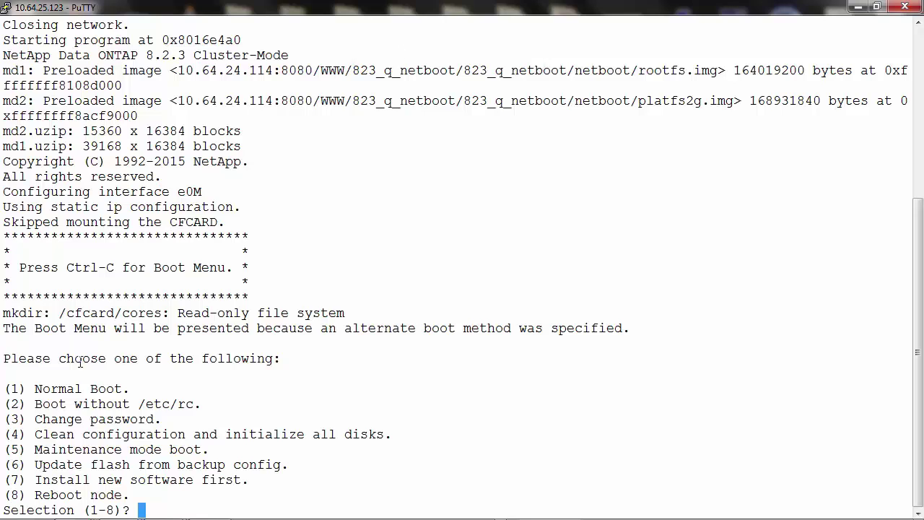
left_click_drag(30, 433, 395, 434)
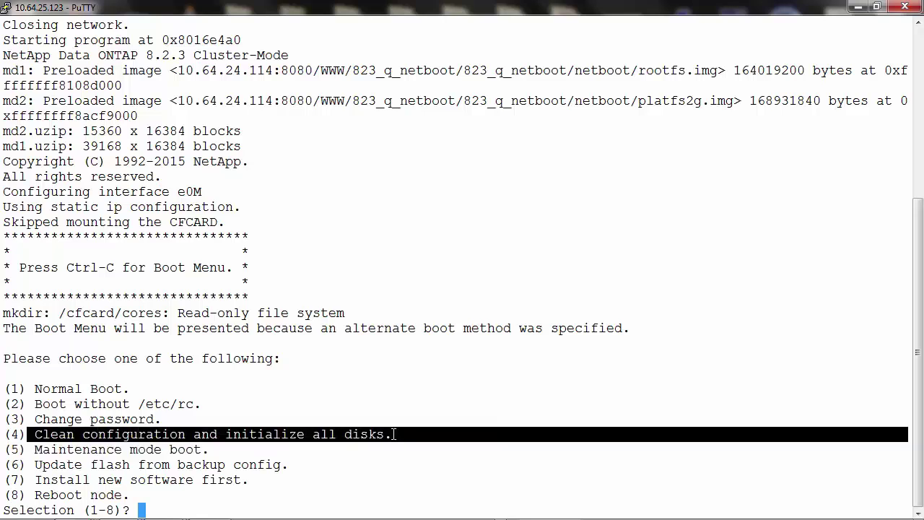
left_click(395, 434)
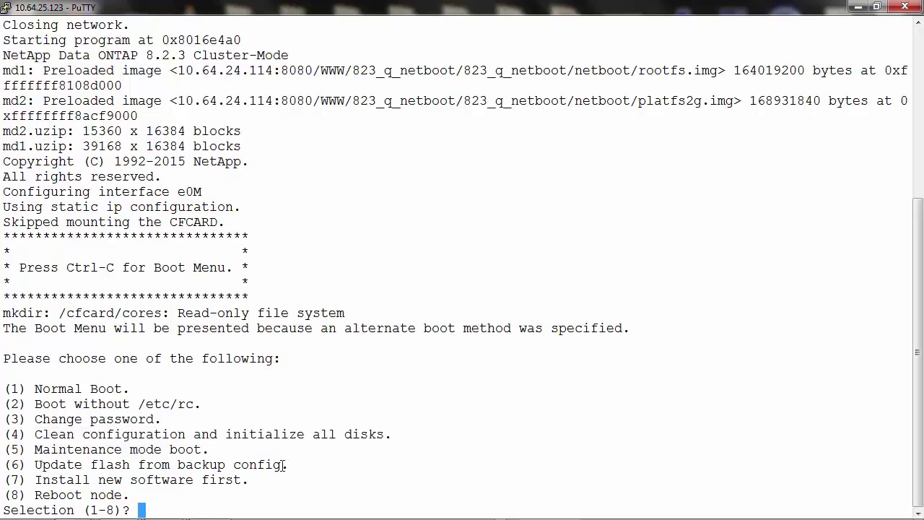
left_click_drag(30, 479, 256, 477)
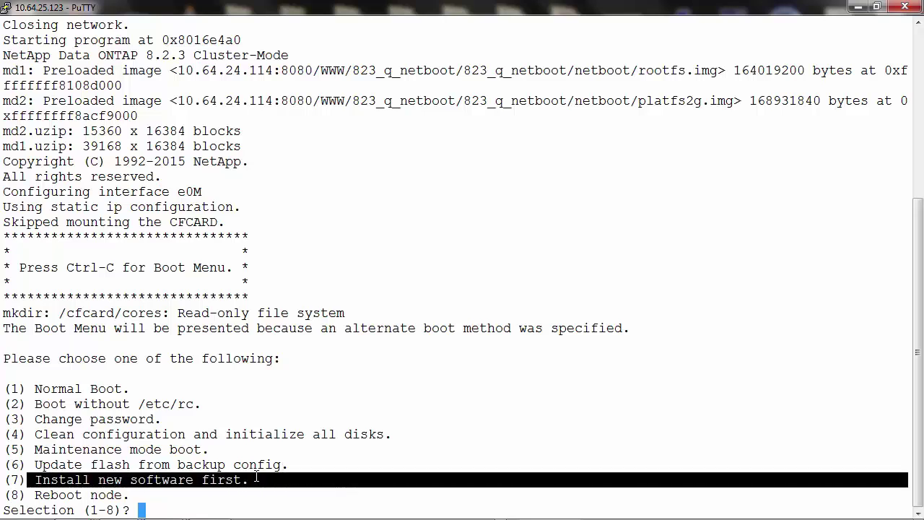